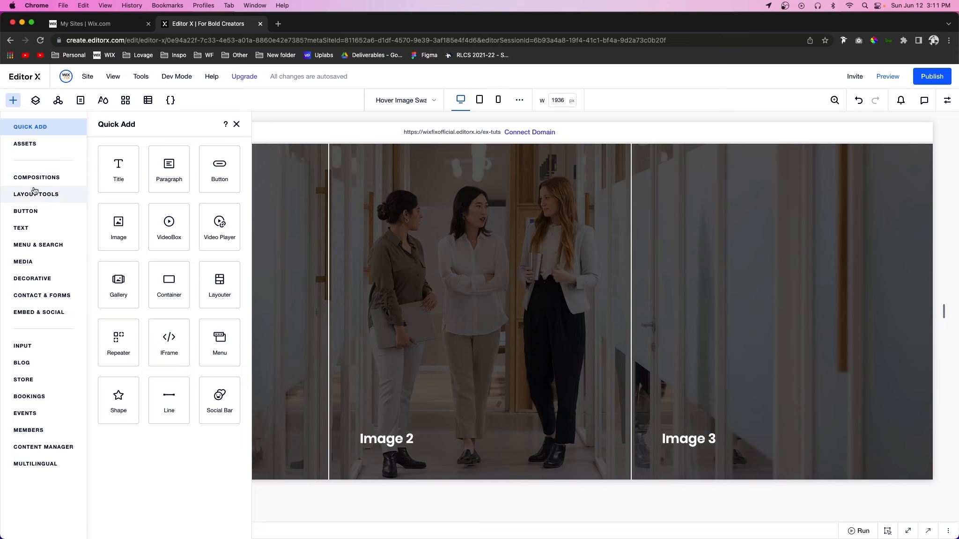
# Step: Browse the preset lightboxes among the layout tools and add the black "New Products" watch design to the page
pyautogui.click(31, 196)
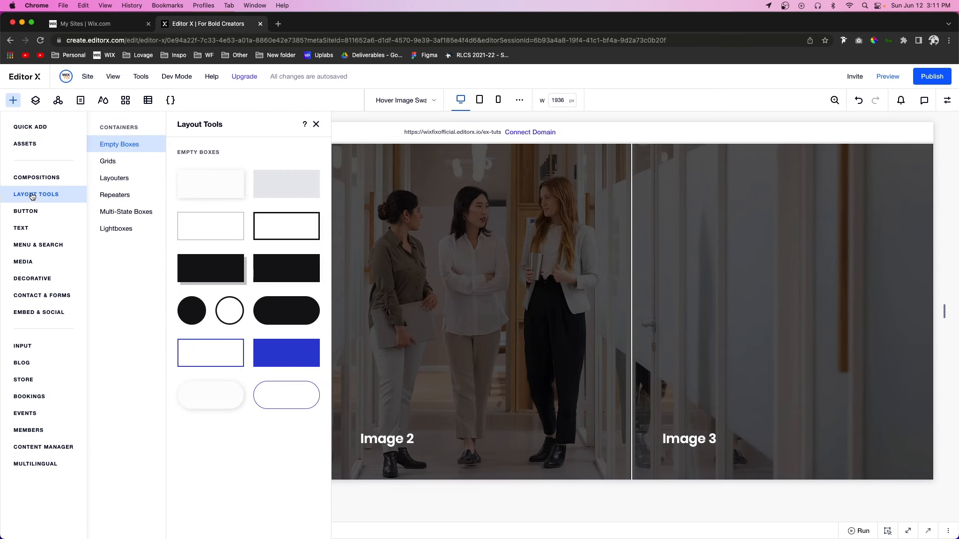
pyautogui.click(116, 229)
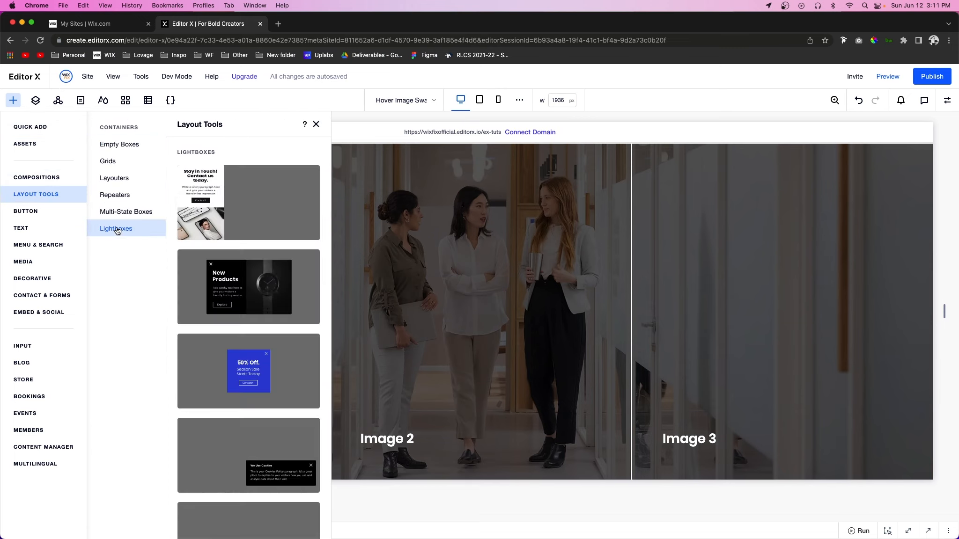
pyautogui.scroll(-5, 265, 206)
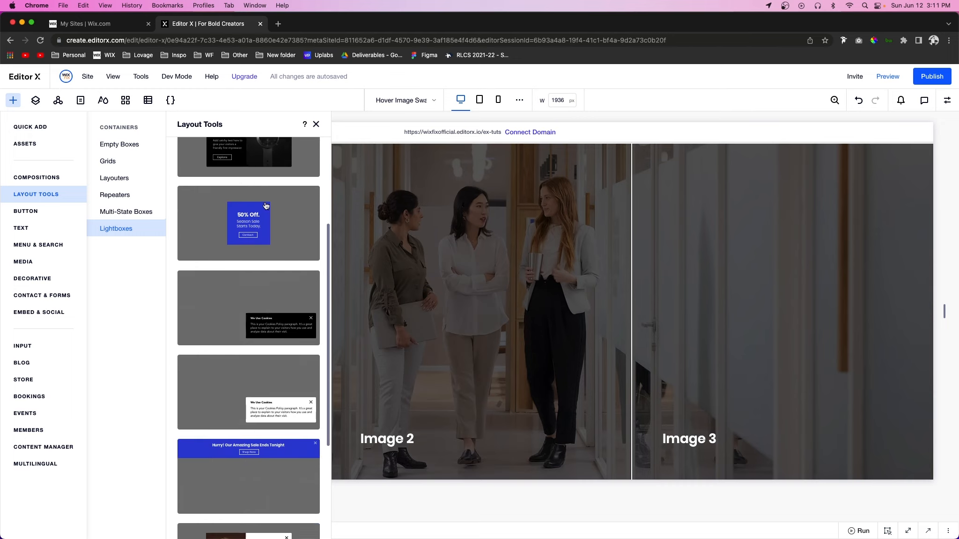
pyautogui.scroll(5, 265, 206)
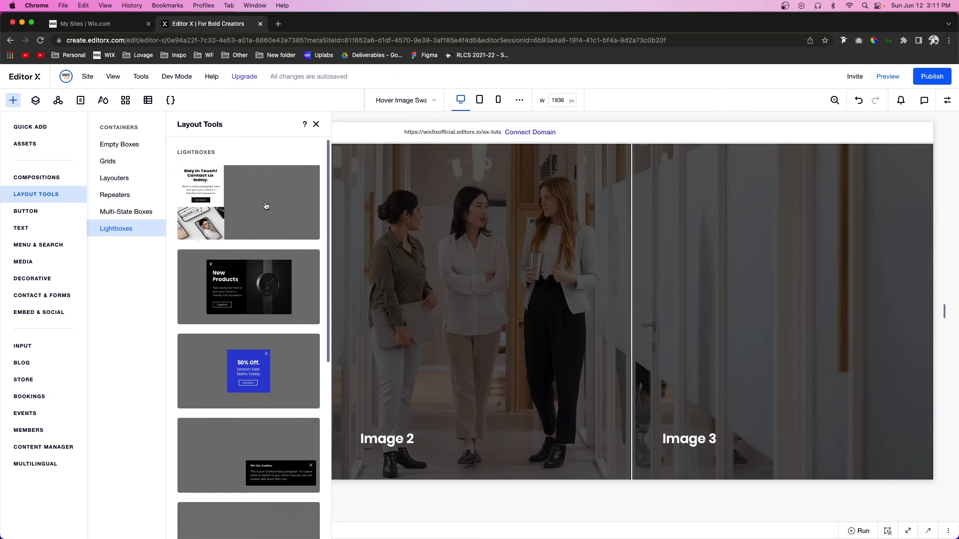
pyautogui.scroll(-5, 269, 298)
pyautogui.scroll(4, 269, 298)
pyautogui.scroll(2, 269, 298)
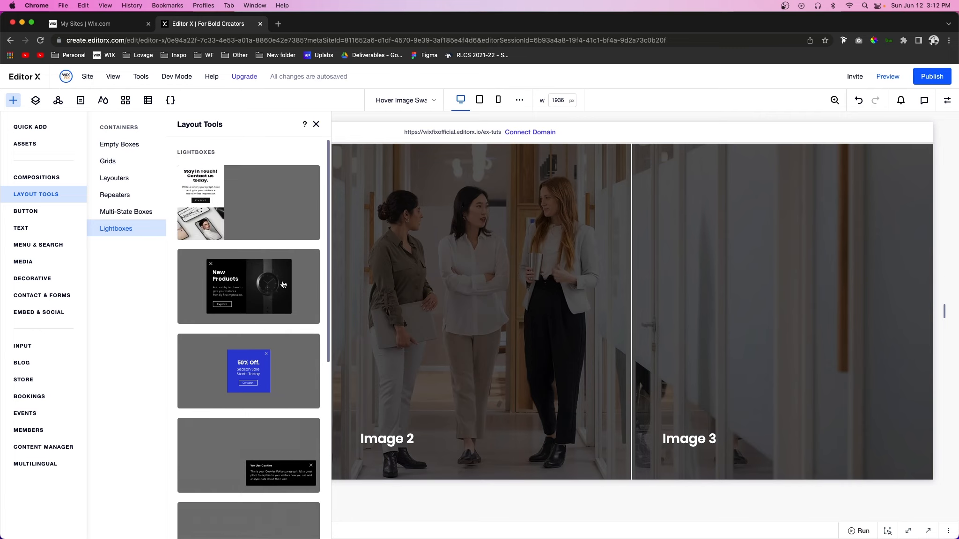
pyautogui.click(283, 285)
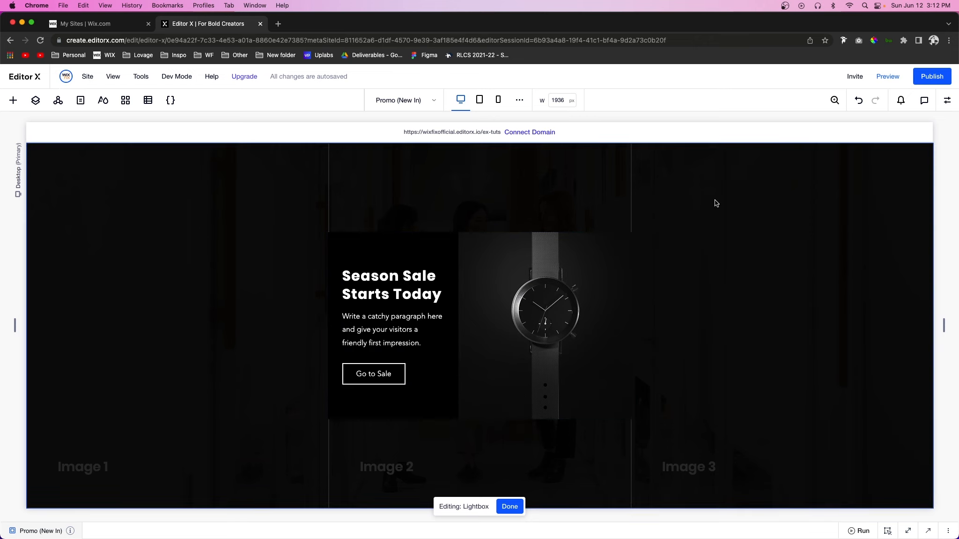
# Step: Open the lightbox's trigger settings, review its name and display pages, and set automatic display on pages to No
pyautogui.click(398, 249)
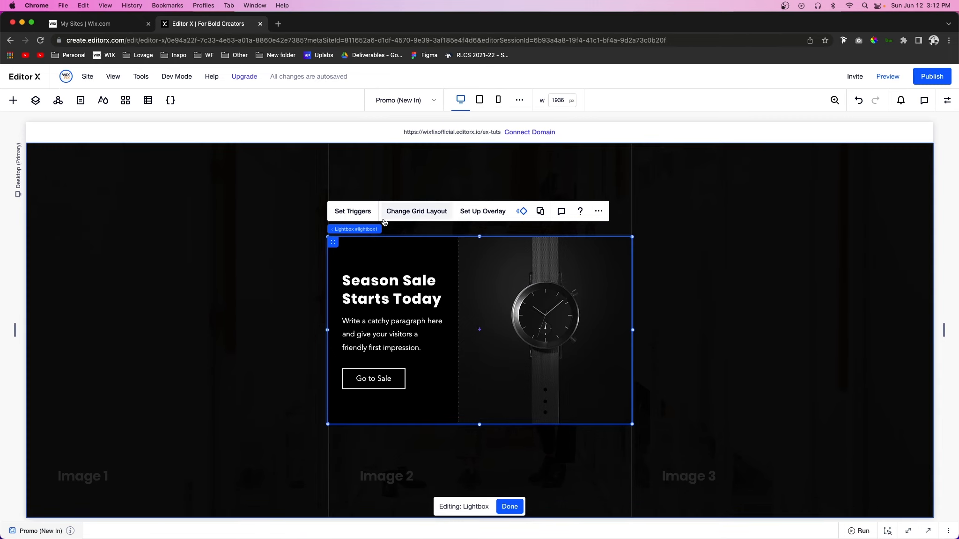
pyautogui.click(351, 212)
pyautogui.moveTo(674, 251); pyautogui.dragTo(671, 209)
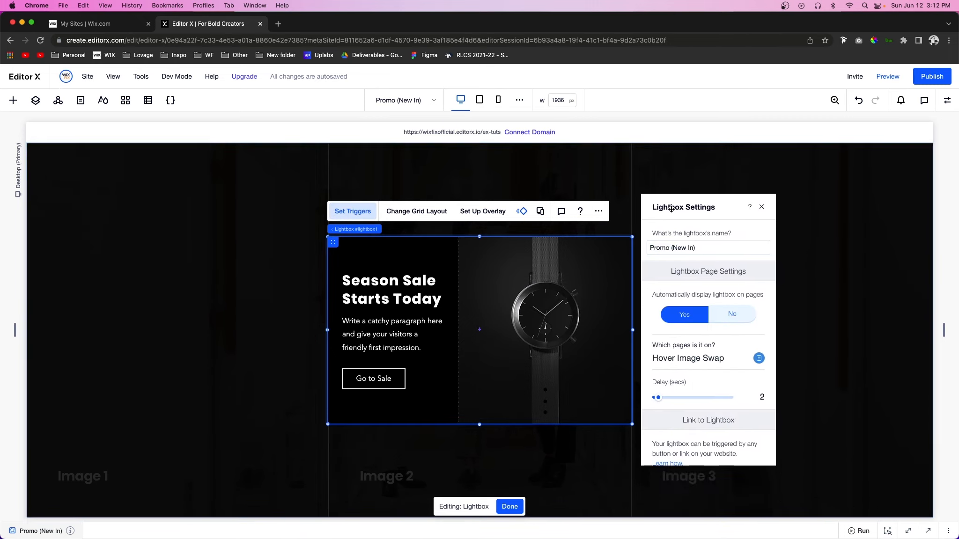
pyautogui.tripleClick(702, 247)
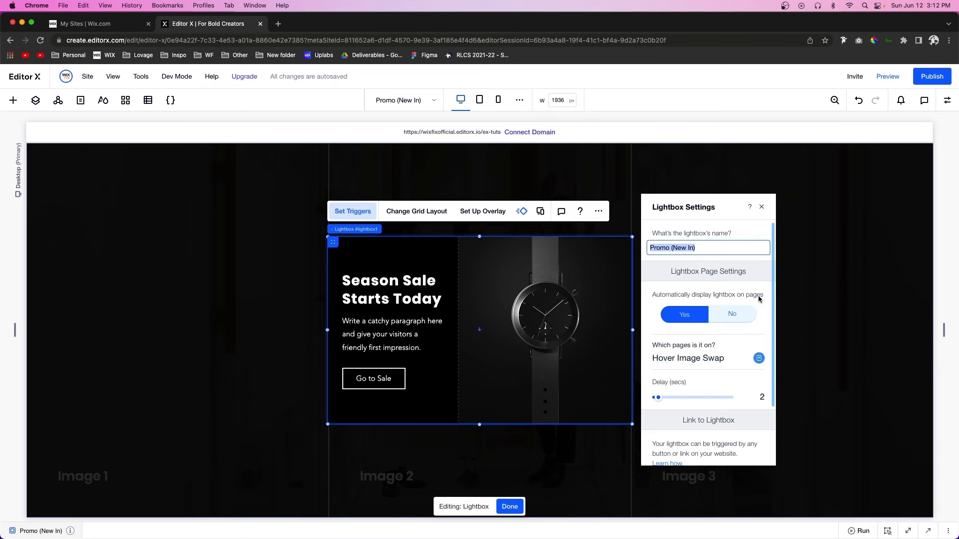
pyautogui.click(668, 323)
pyautogui.click(691, 358)
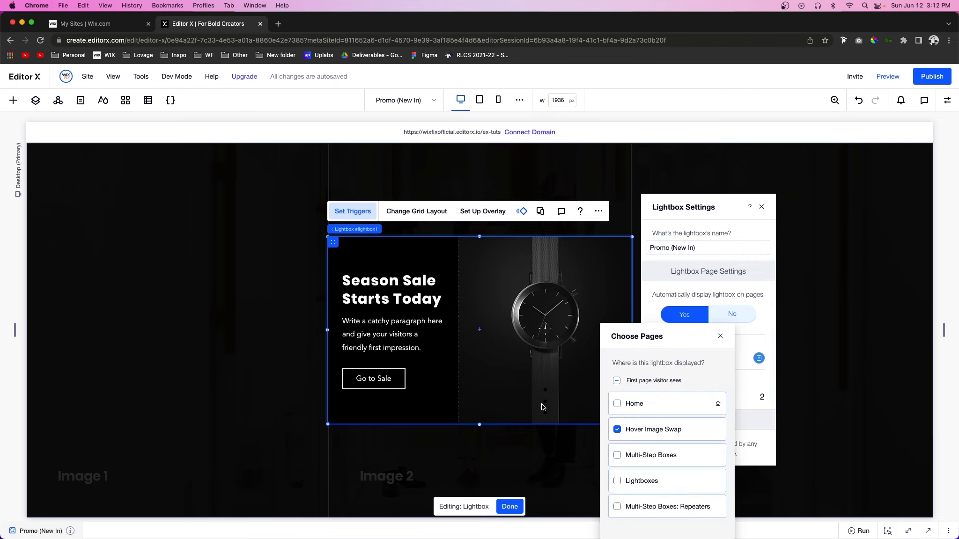
pyautogui.click(720, 336)
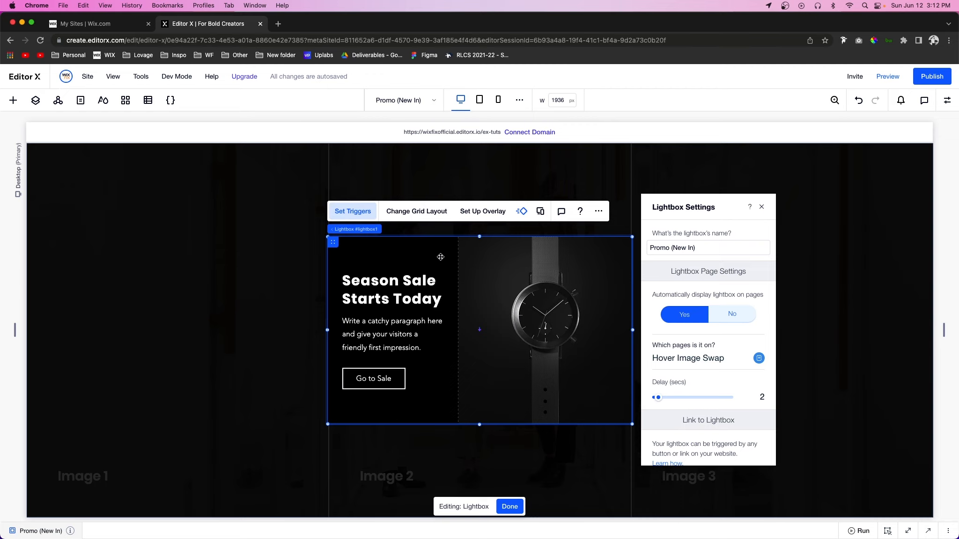
pyautogui.click(682, 320)
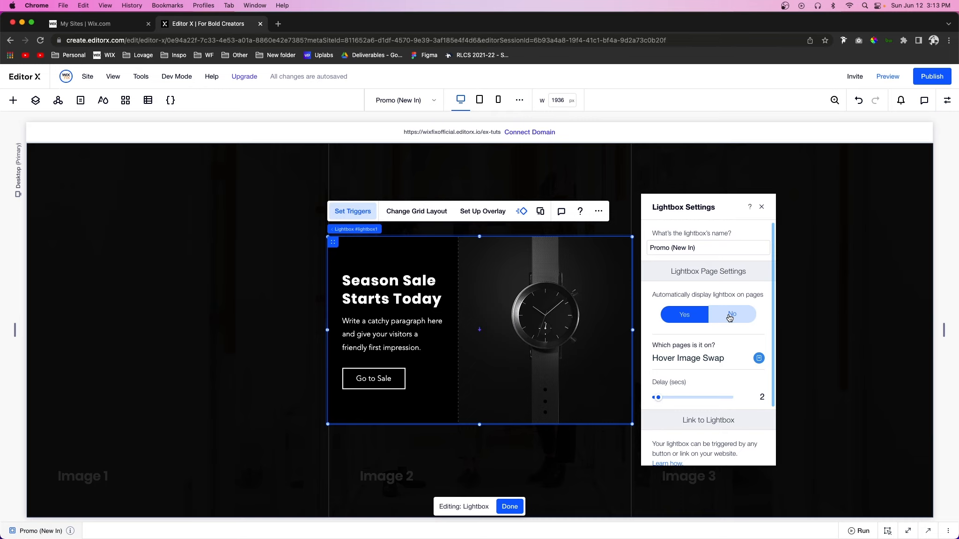
pyautogui.click(729, 318)
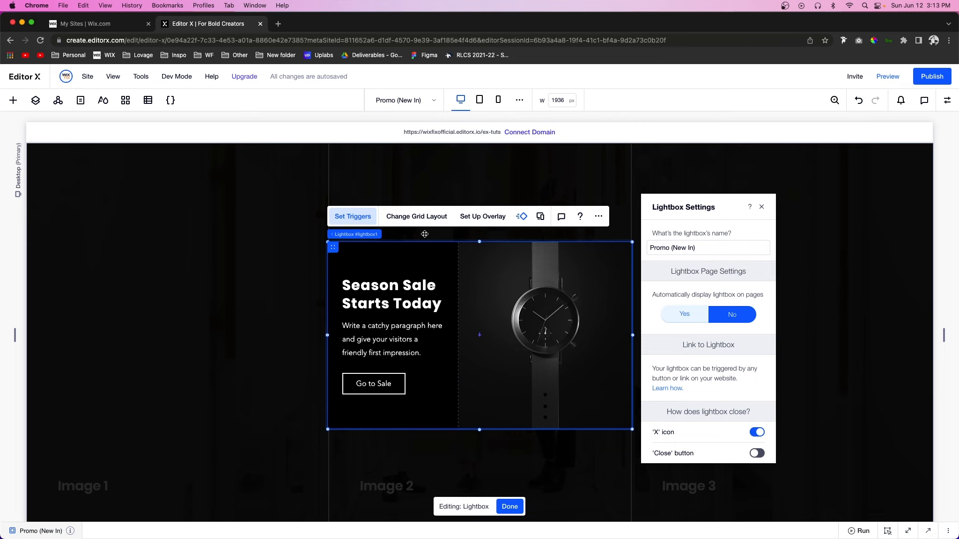
# Step: Examine the lightbox's grid layout options and its overlay settings
pyautogui.click(415, 219)
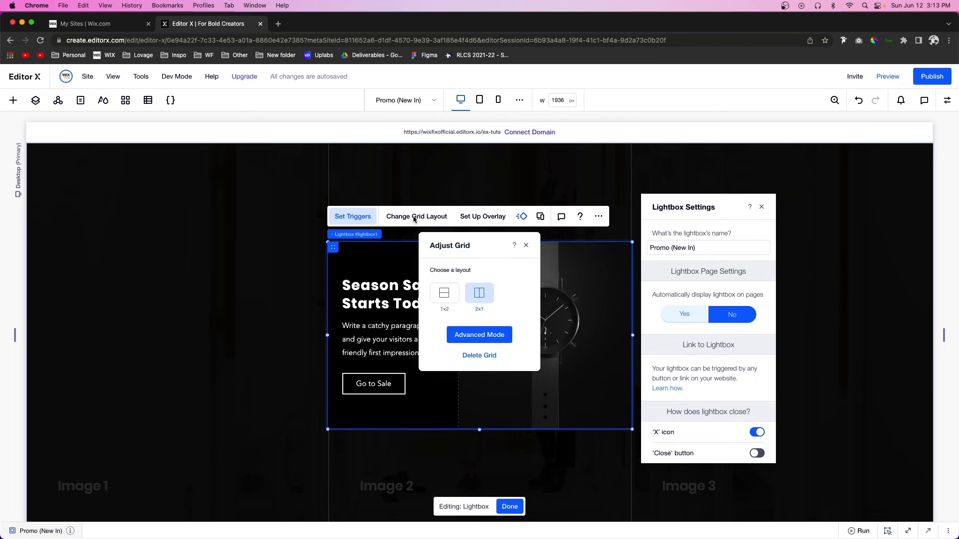
pyautogui.click(495, 338)
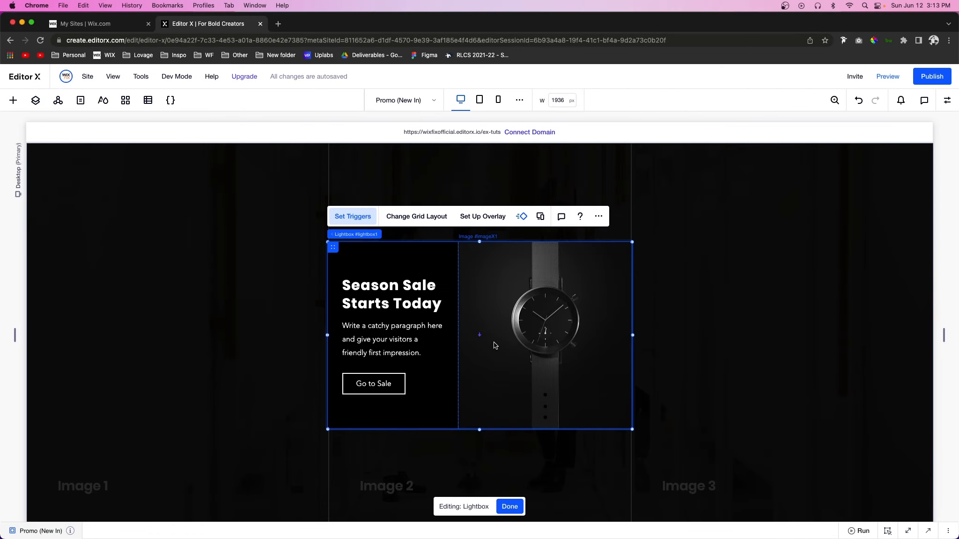
pyautogui.click(481, 218)
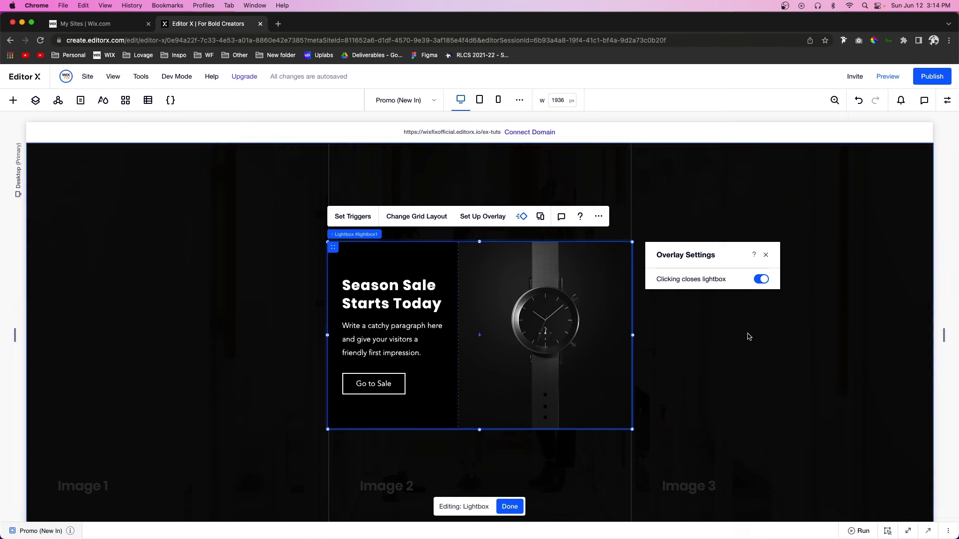
pyautogui.click(766, 256)
# Step: Select the overlay page behind the lightbox and set its background colour opacity to 86%
pyautogui.click(767, 227)
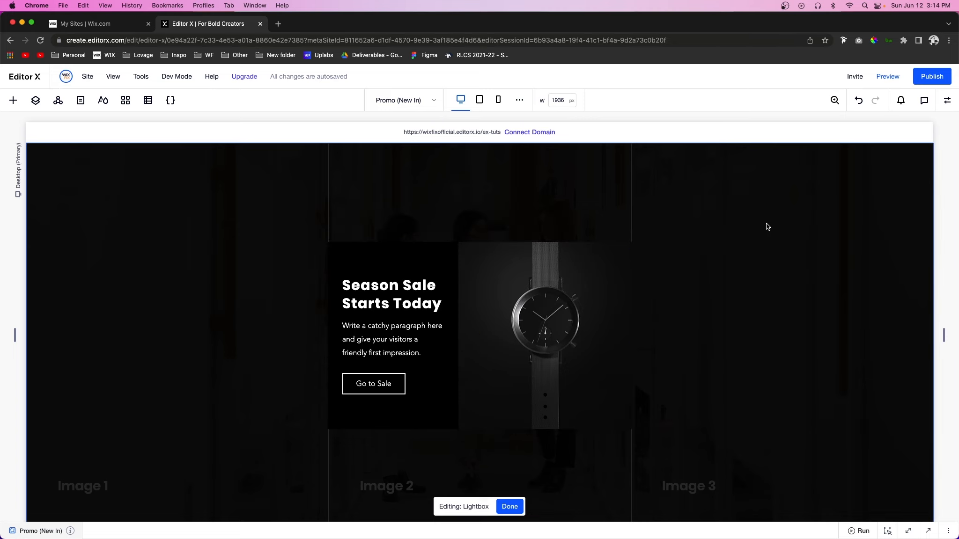
pyautogui.click(951, 99)
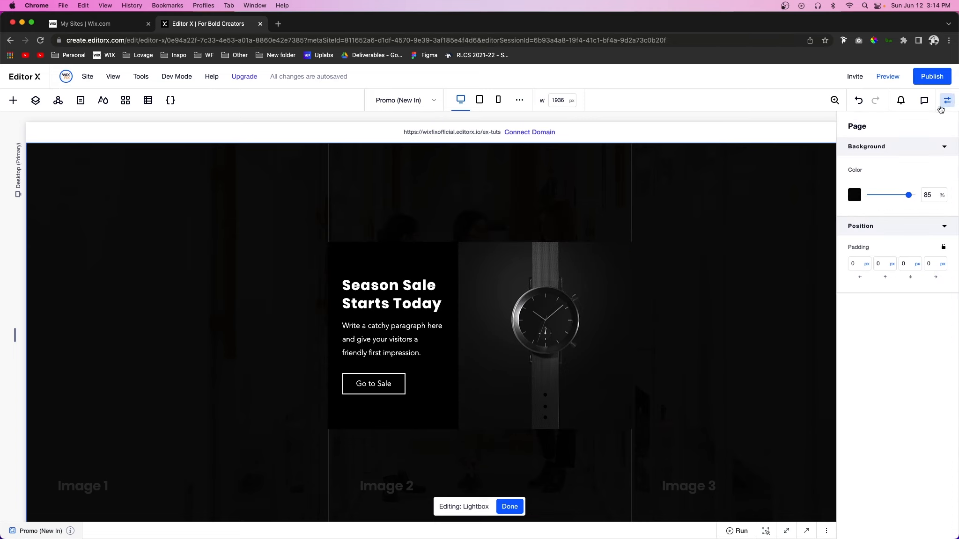
pyautogui.click(881, 197)
pyautogui.moveTo(872, 198); pyautogui.dragTo(909, 197)
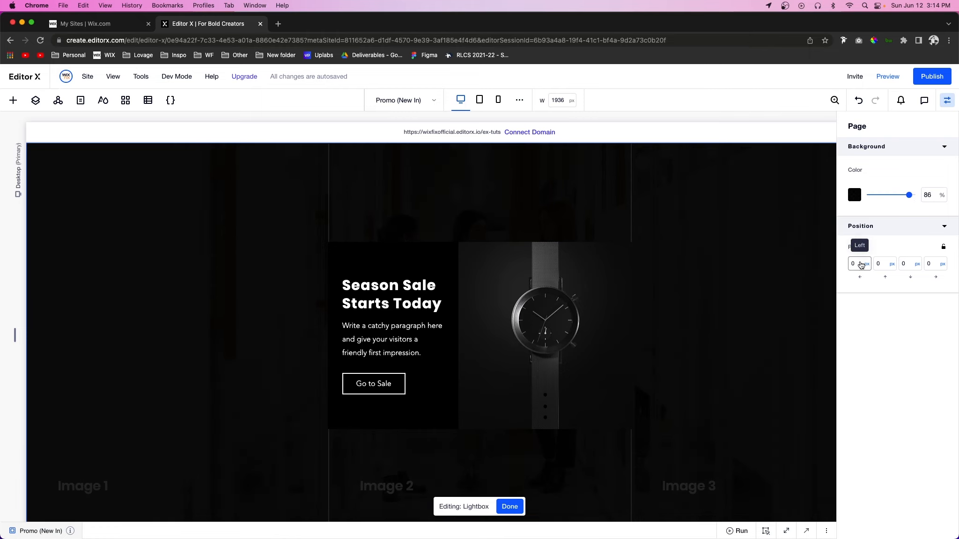
# Step: Try a linked padding of 100 px on all four sides of the overlay page, and reset it to 0 px
pyautogui.click(861, 265)
pyautogui.click(944, 250)
pyautogui.click(853, 263)
pyautogui.press('Return')
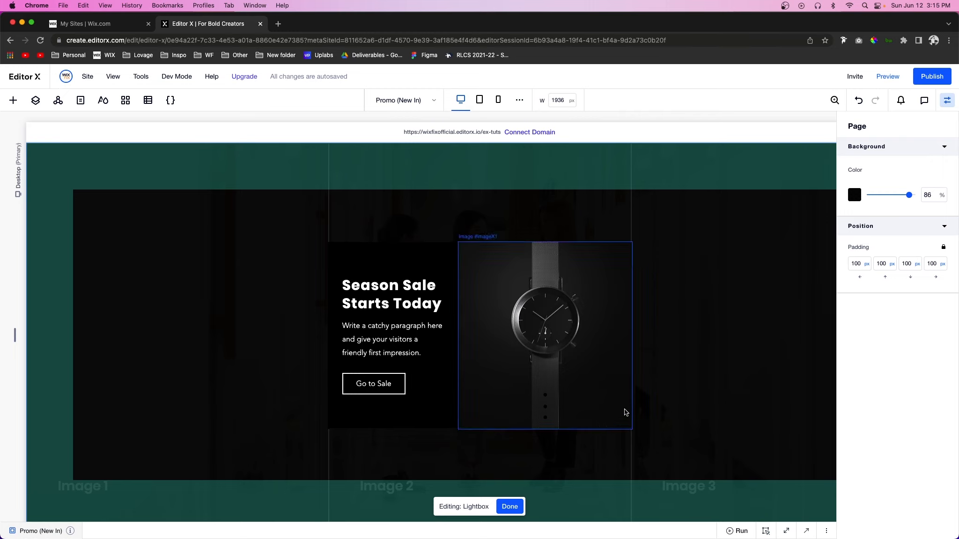
pyautogui.click(858, 264)
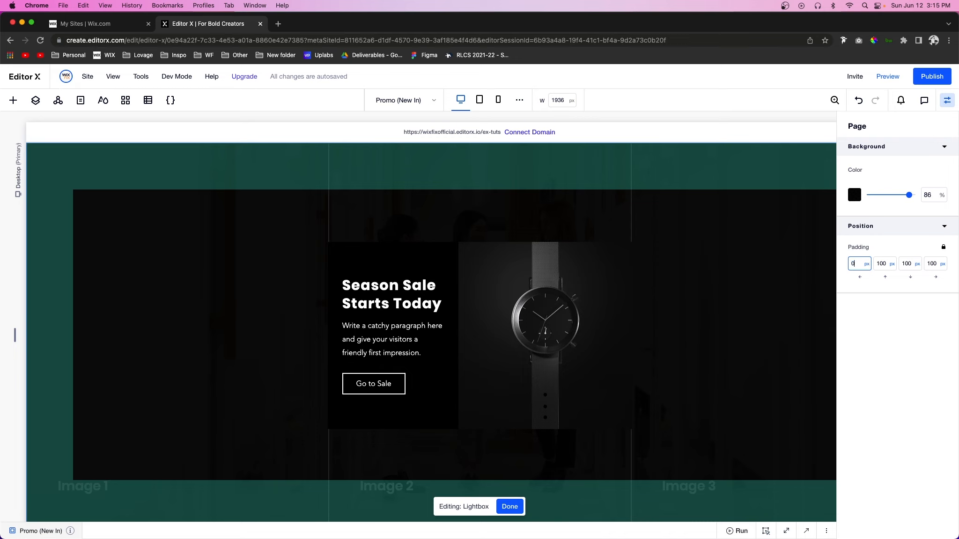
pyautogui.press('Return')
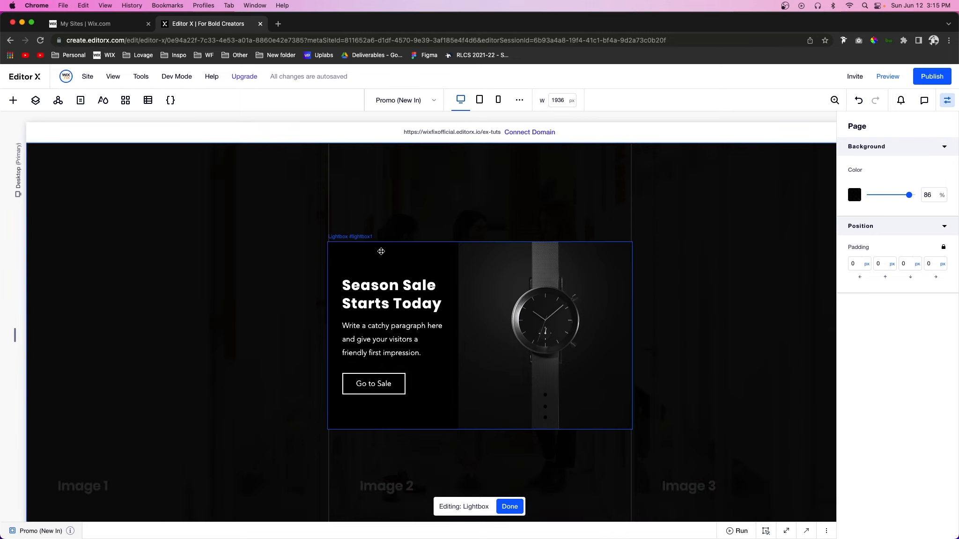
# Step: Make the lightbox's sizing fluid with a width of 60%, and check it on a canvas narrowed to about 1470 px
pyautogui.click(378, 249)
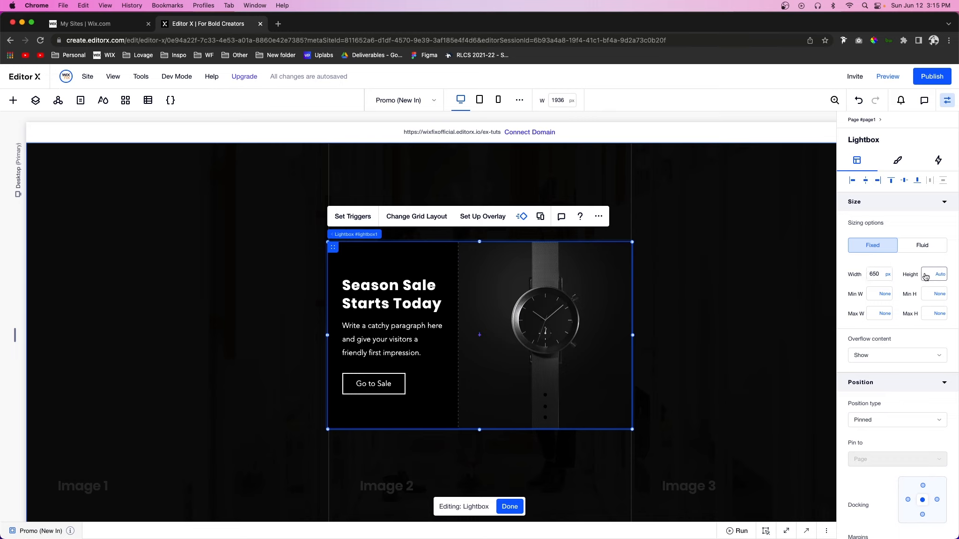
pyautogui.click(914, 247)
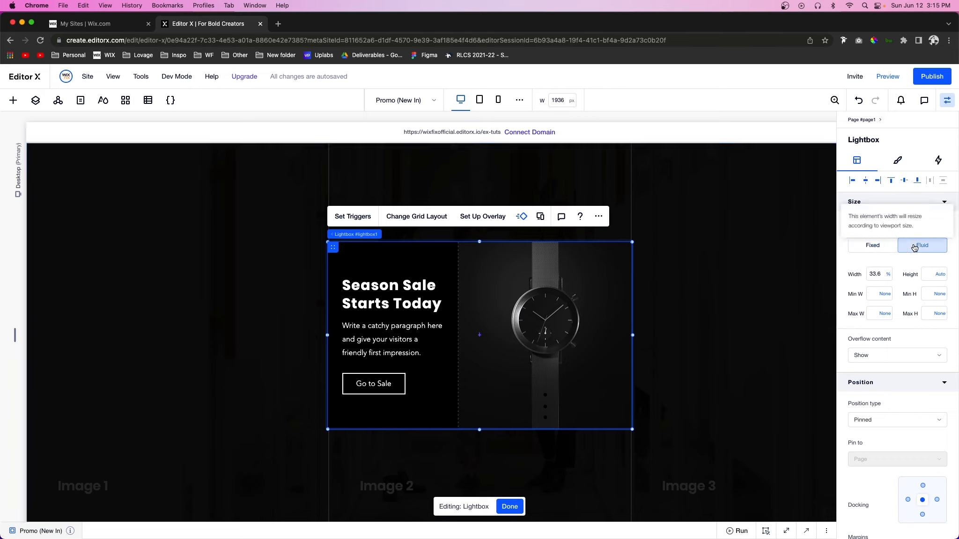
pyautogui.click(880, 276)
pyautogui.write('60')
pyautogui.press('Return')
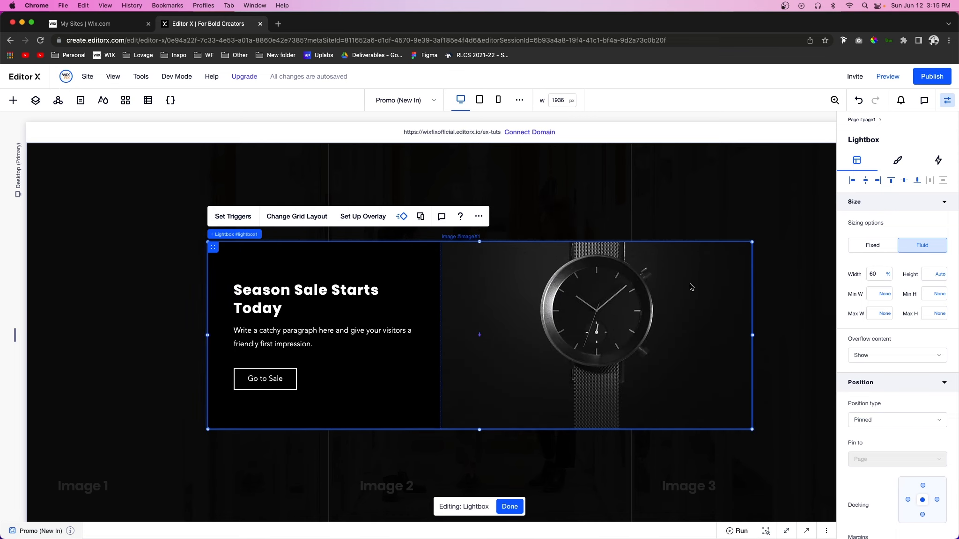
pyautogui.moveTo(14, 336); pyautogui.dragTo(124, 335)
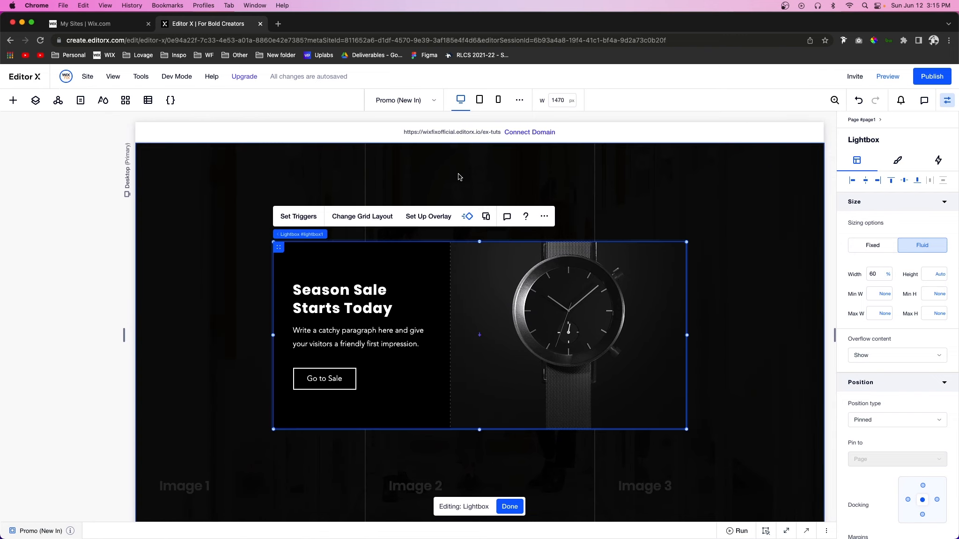
pyautogui.click(459, 102)
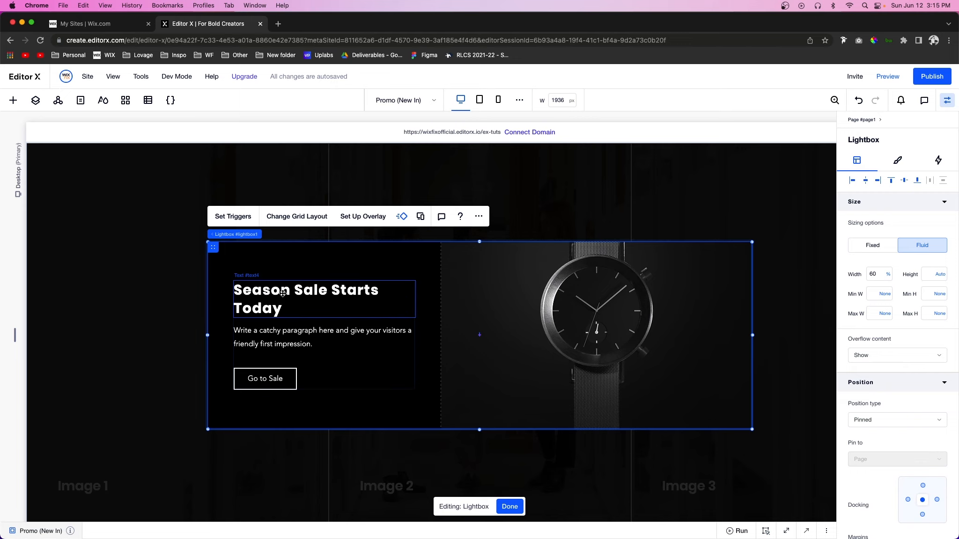
# Step: Turn on text scaling for the "Season Sale Starts Today" heading with a 16–30 size range, and check the paragraph's scaling
pyautogui.doubleClick(262, 293)
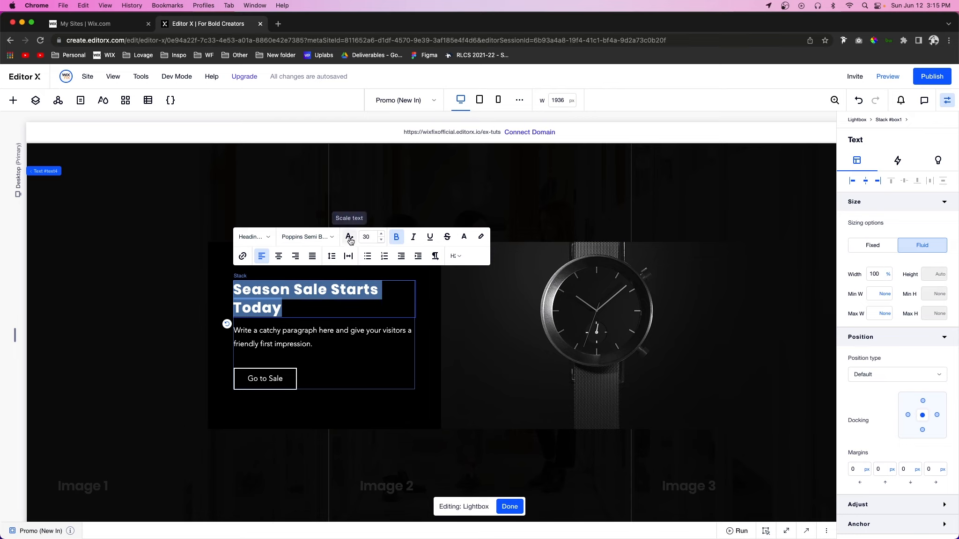
pyautogui.click(349, 237)
pyautogui.doubleClick(371, 225)
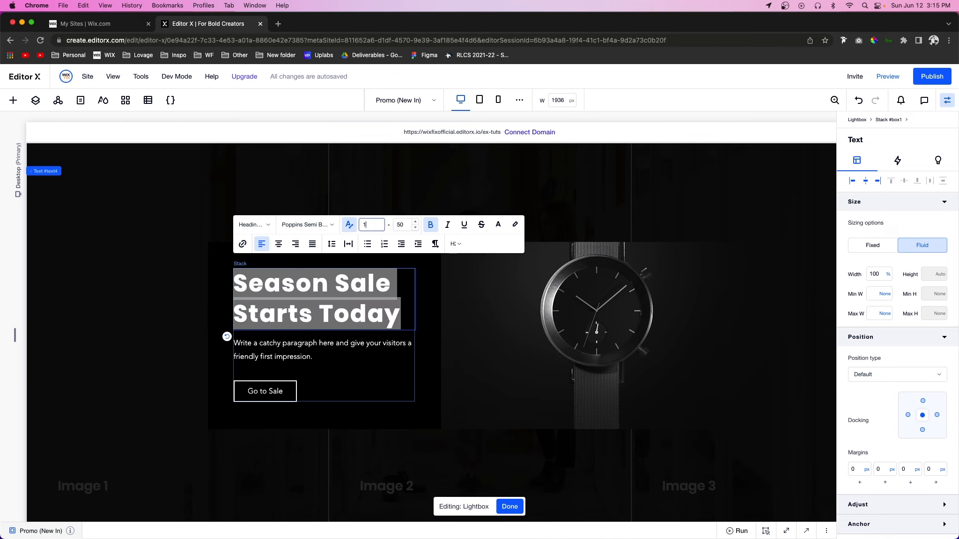
pyautogui.press('Tab')
pyautogui.press('Return')
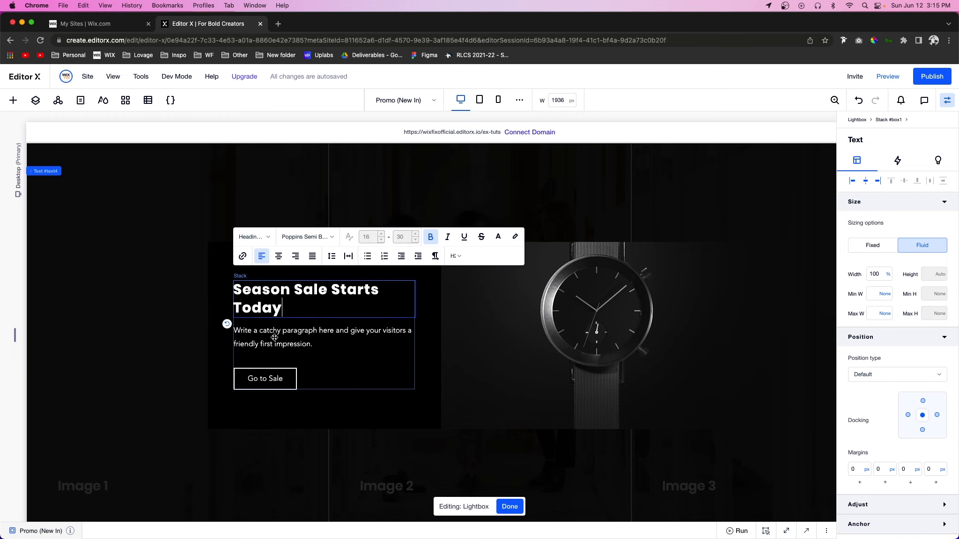
pyautogui.doubleClick(275, 337)
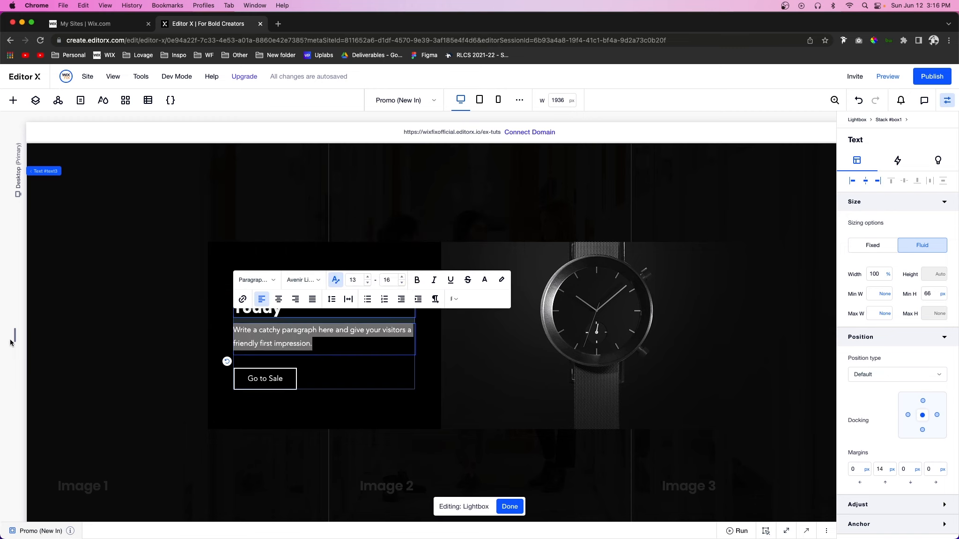
# Step: Narrow the canvas to about 1001 px and set the lightbox's minimum width to 900 px
pyautogui.moveTo(14, 335); pyautogui.dragTo(188, 321)
pyautogui.click(420, 259)
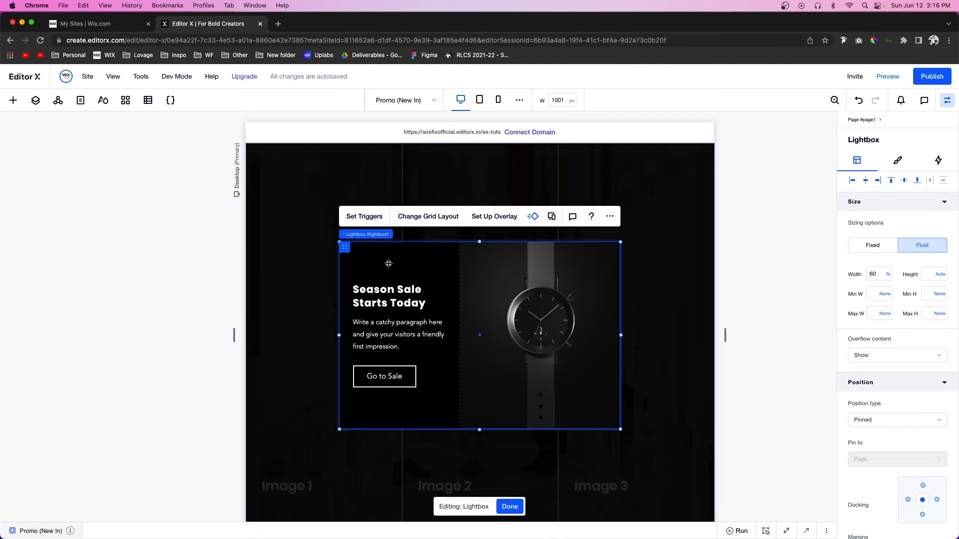
pyautogui.click(873, 295)
pyautogui.write('900')
pyautogui.press('Return')
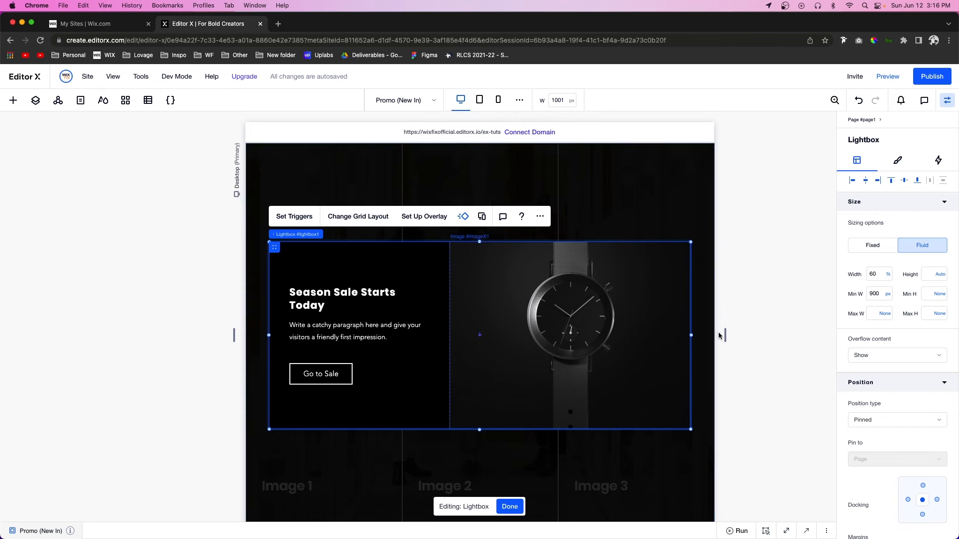
# Step: Set the lightbox's maximum width to 1100 px and check it at canvas widths of about 2003 px and 1936 px
pyautogui.moveTo(726, 335); pyautogui.dragTo(956, 339)
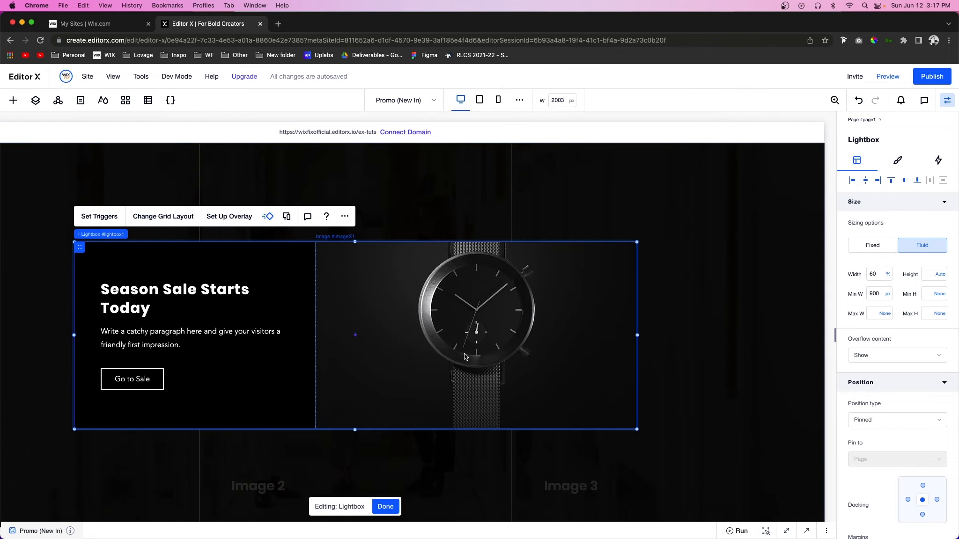
pyautogui.hscroll(-3, 464, 356)
pyautogui.hscroll(3, 464, 357)
pyautogui.hscroll(-3, 464, 357)
pyautogui.hscroll(2, 463, 357)
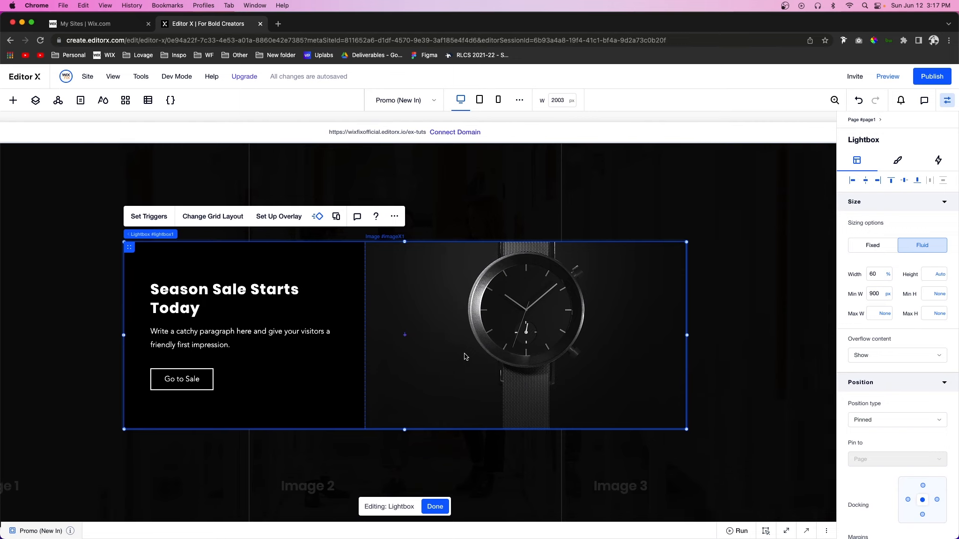
pyautogui.hscroll(1, 464, 356)
pyautogui.click(873, 315)
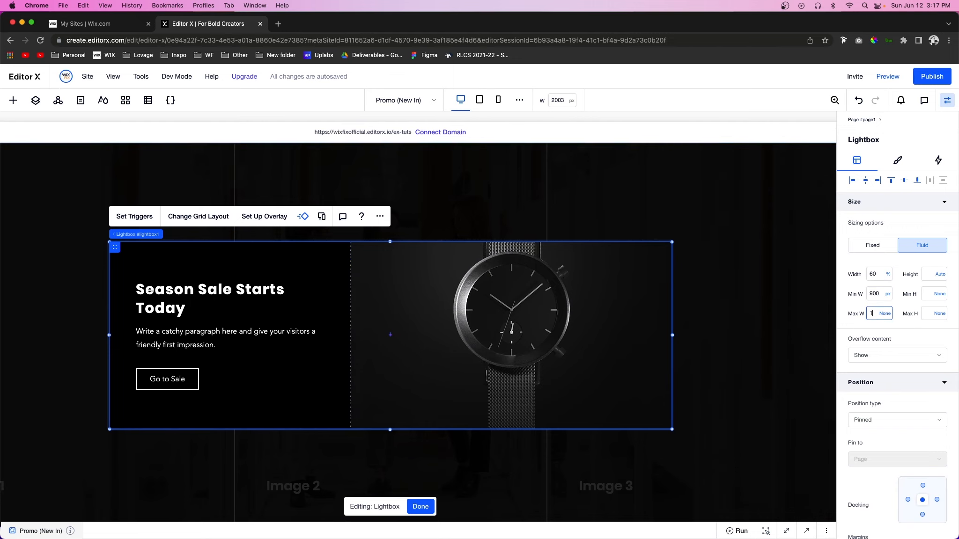
pyautogui.press('Return')
pyautogui.hscroll(-3, 415, 311)
pyautogui.hscroll(-2, 415, 311)
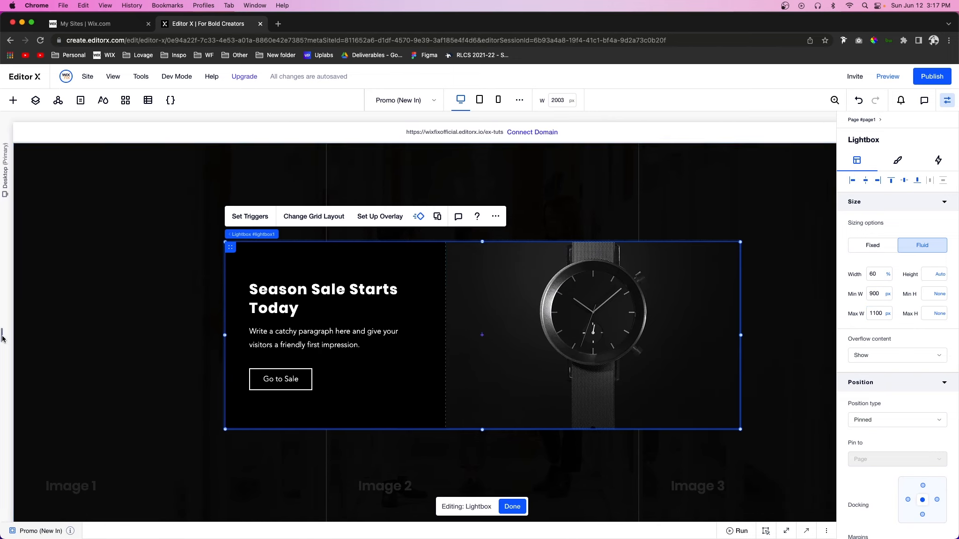
pyautogui.moveTo(2, 336)
pyautogui.mouseDown()
pyautogui.moveTo(244, 338)
pyautogui.moveTo(15, 335)
pyautogui.mouseUp()
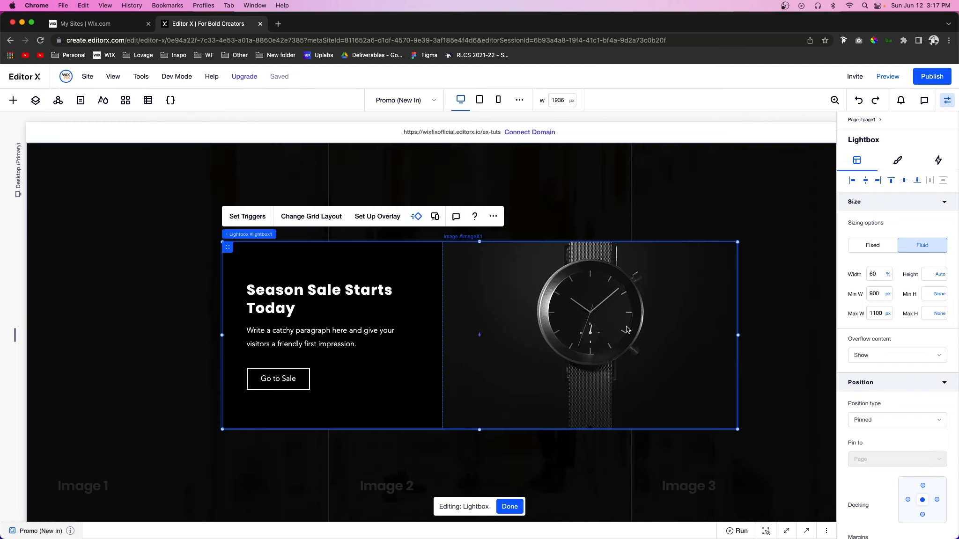
# Step: Try the lightbox's height in viewport width units on a canvas narrowed to about 1726 px, and return the height to Auto
pyautogui.click(941, 276)
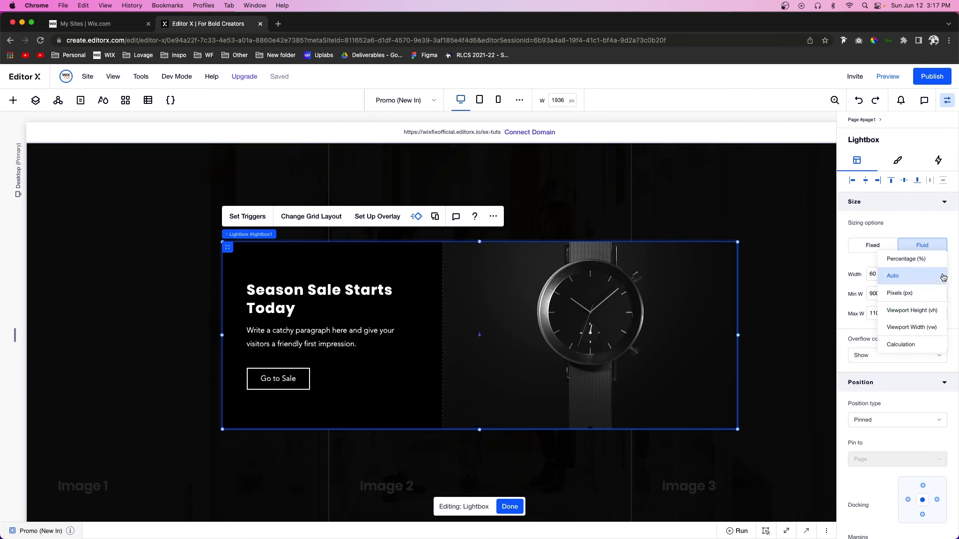
pyautogui.click(923, 326)
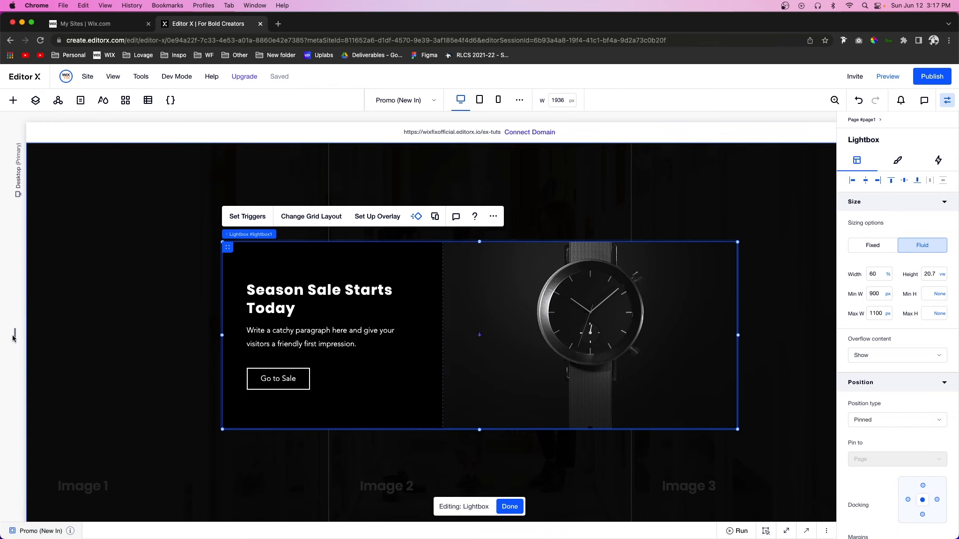
pyautogui.moveTo(15, 335); pyautogui.dragTo(65, 342)
pyautogui.click(483, 380)
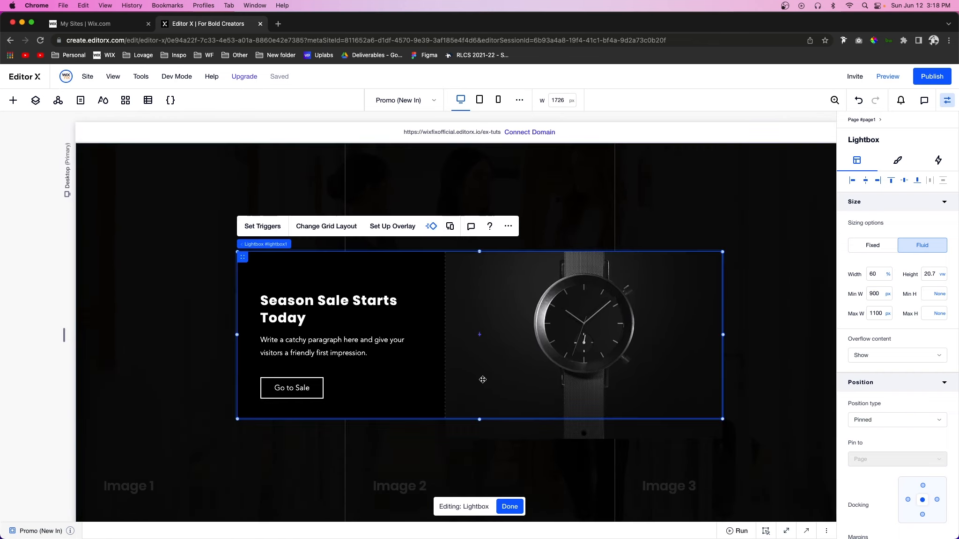
pyautogui.click(940, 275)
pyautogui.click(910, 227)
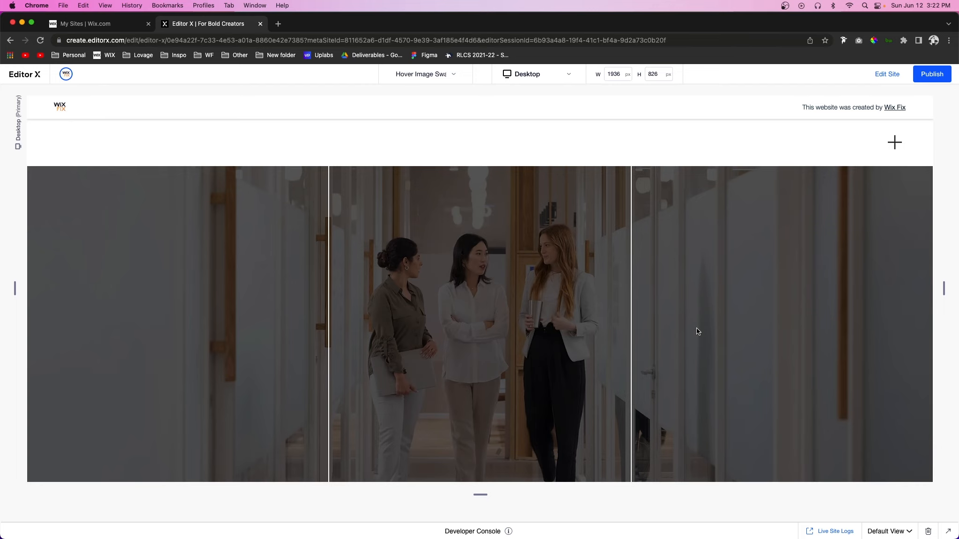
# Step: Test the "Save 10% on Next Purchase" button of the newsletter section in the preview, and close the subscribe lightbox it opens
pyautogui.scroll(-5, 697, 331)
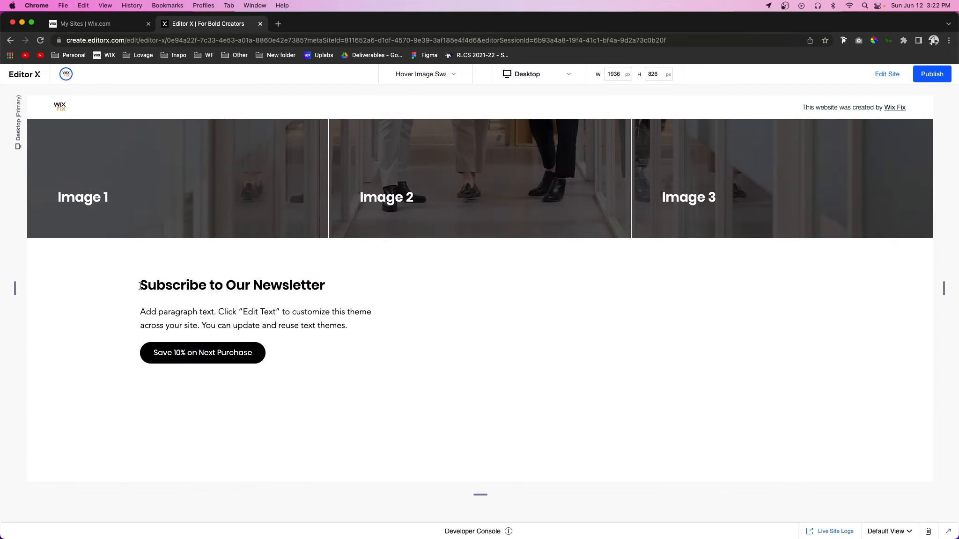
pyautogui.moveTo(304, 305); pyautogui.dragTo(343, 325)
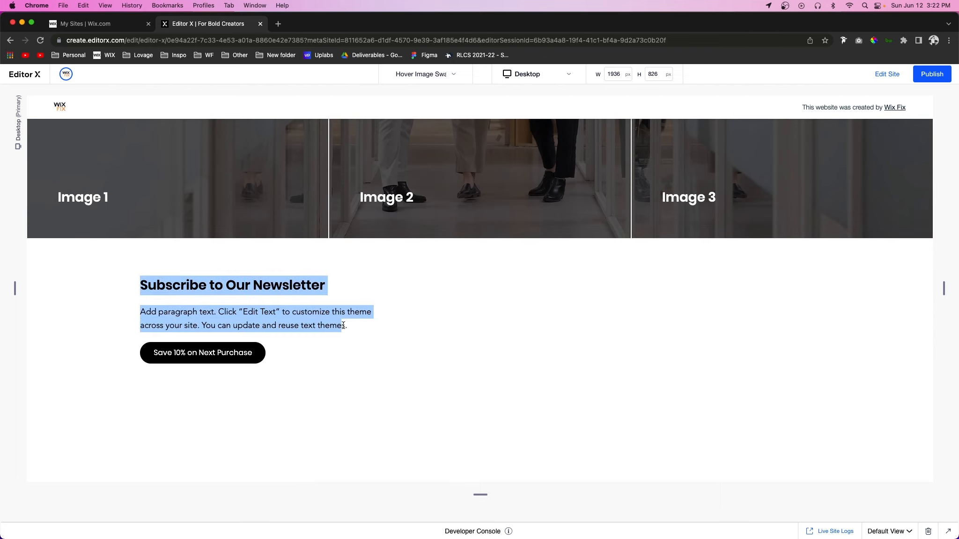
pyautogui.click(252, 359)
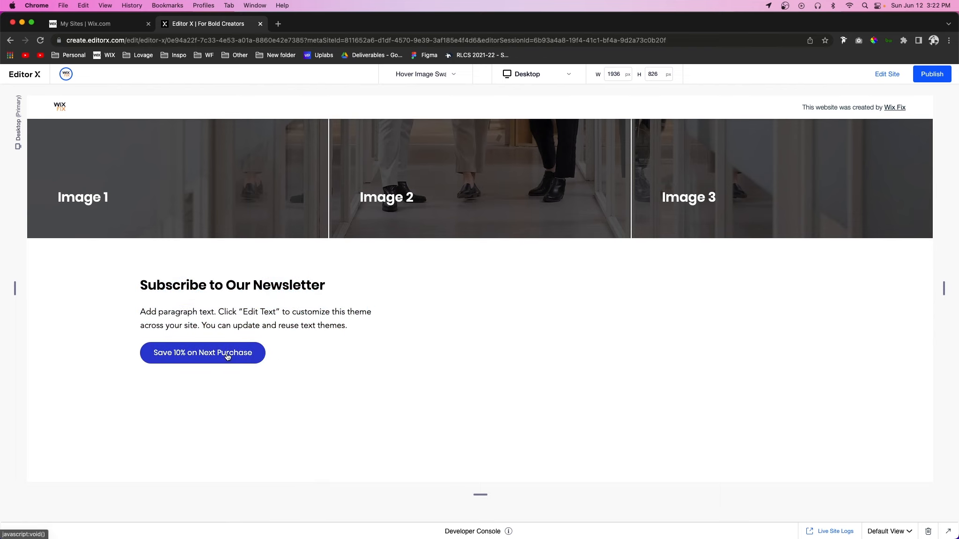
pyautogui.click(227, 357)
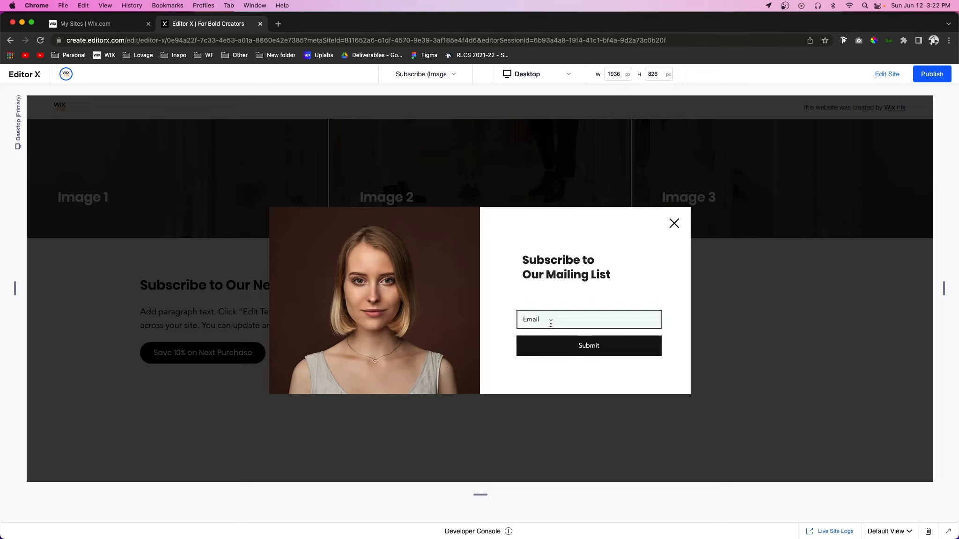
pyautogui.click(674, 224)
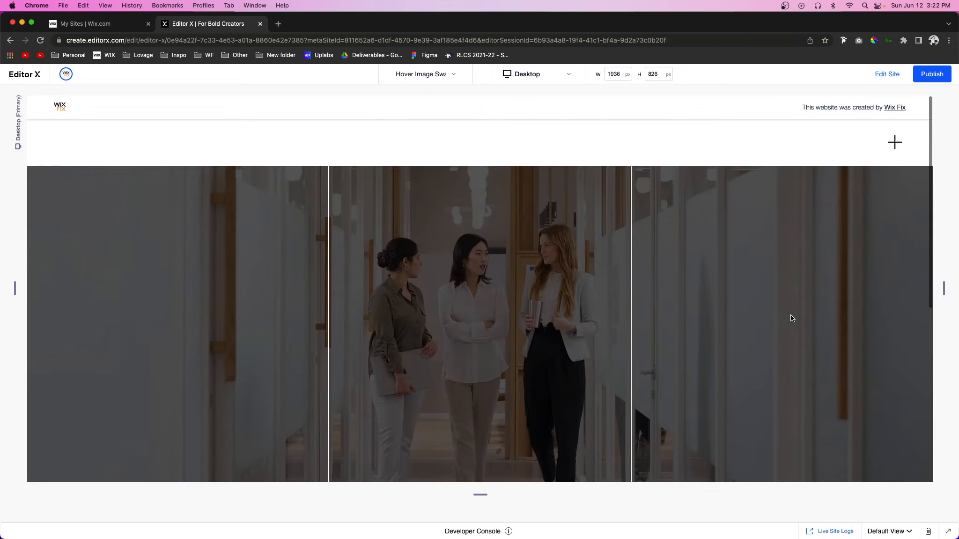
# Step: Open and close the page's plus-icon menu in the preview, and look over the Image 1–3 section and the newsletter section
pyautogui.click(895, 142)
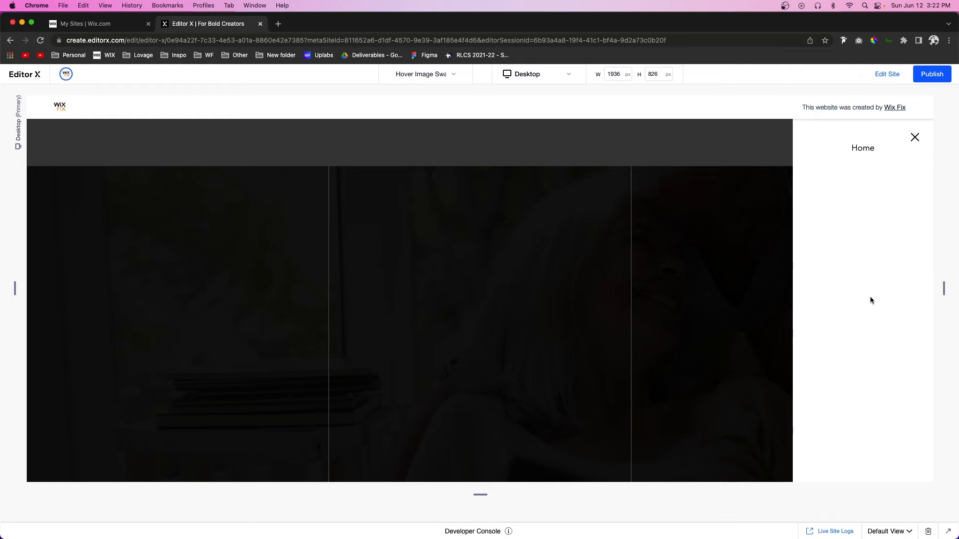
pyautogui.click(914, 137)
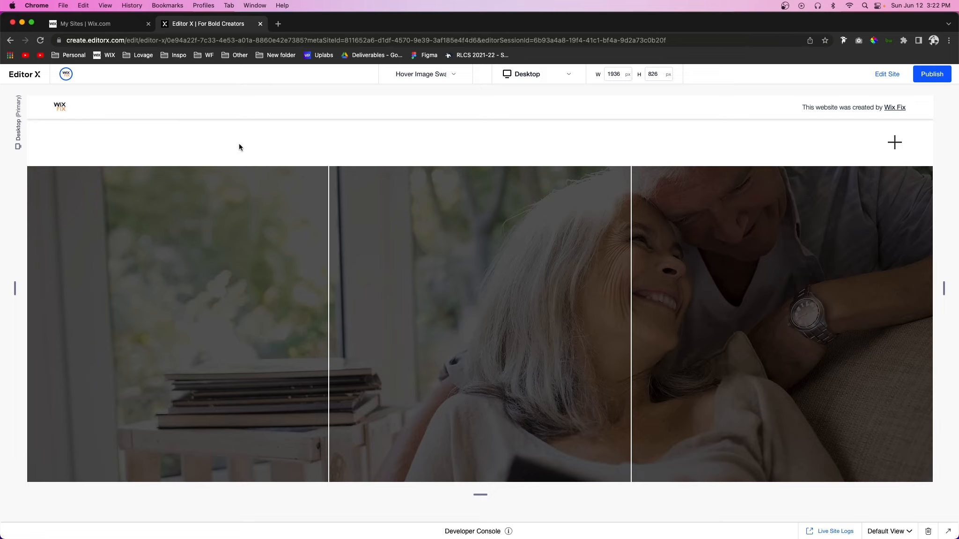
pyautogui.scroll(-5, 665, 223)
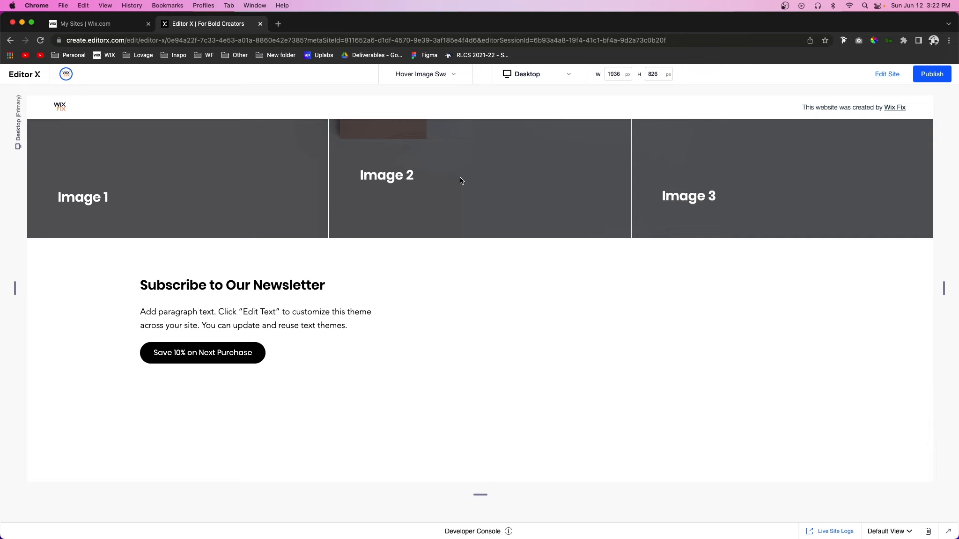
pyautogui.scroll(3, 340, 189)
pyautogui.scroll(3, 340, 190)
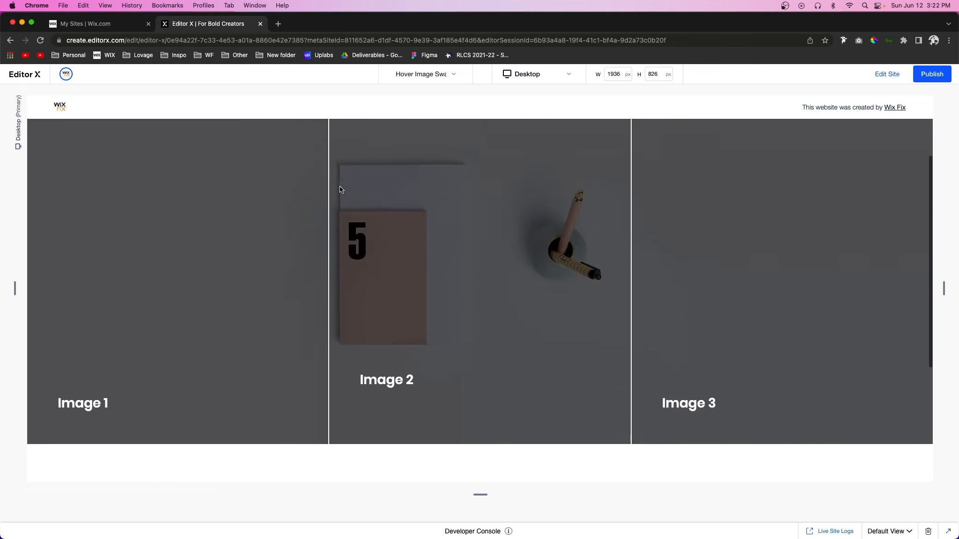